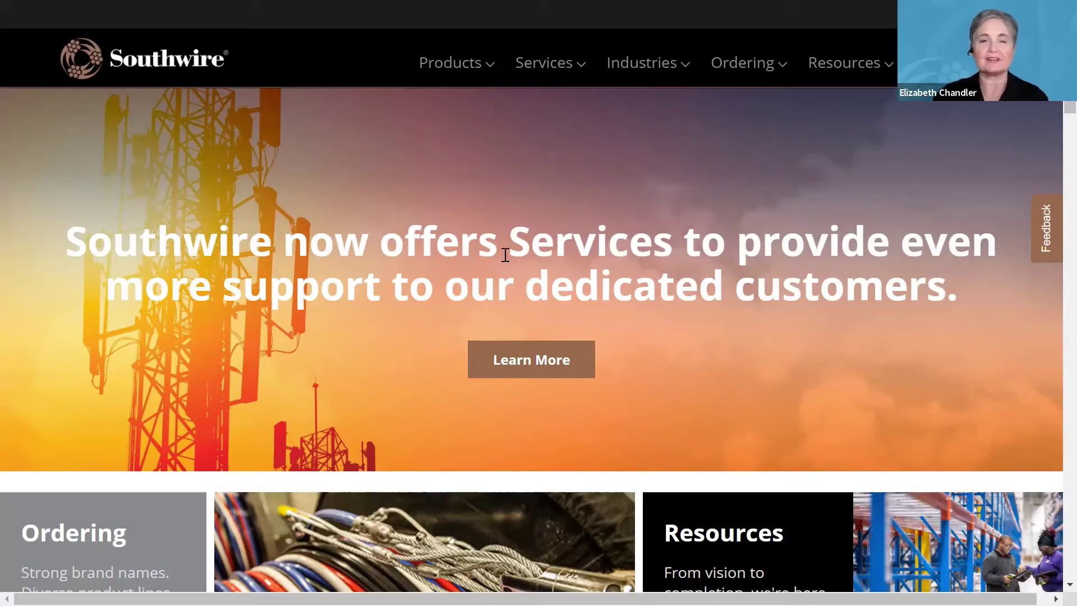
Go to Services > Southwire Solutions University and visit the Classroom & Virtual Events registration site.
left_click(546, 65)
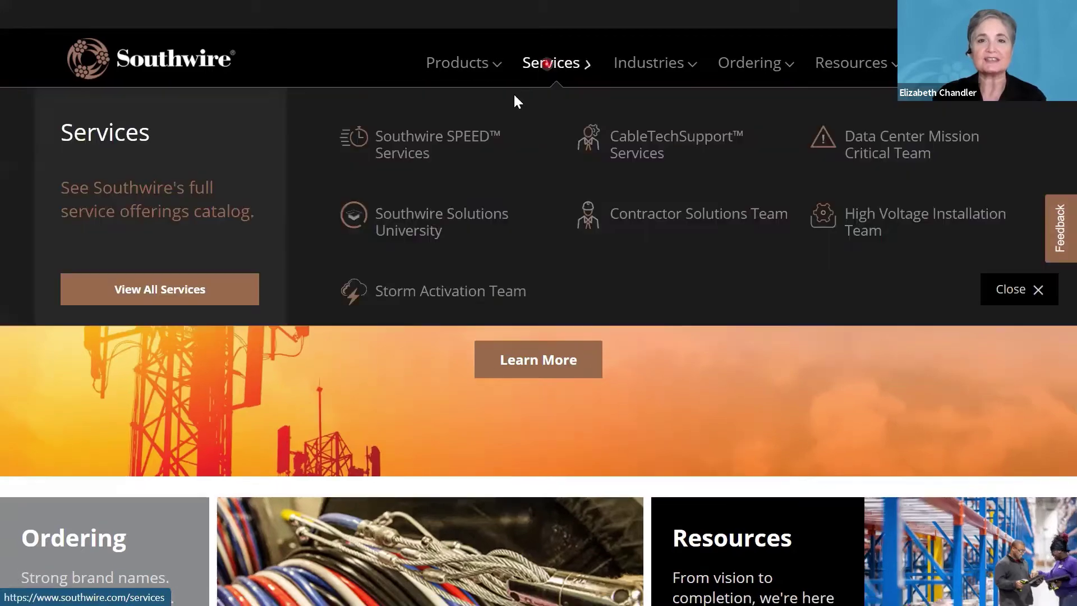
left_click(435, 219)
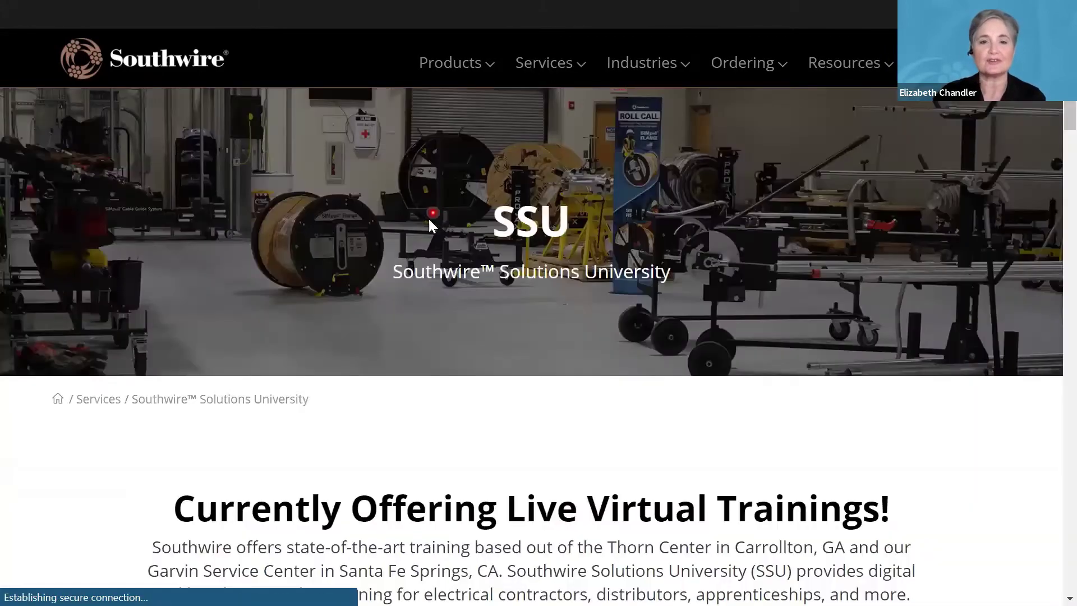
scroll(344, 303, "down", 3)
scroll(344, 303, "down", 6)
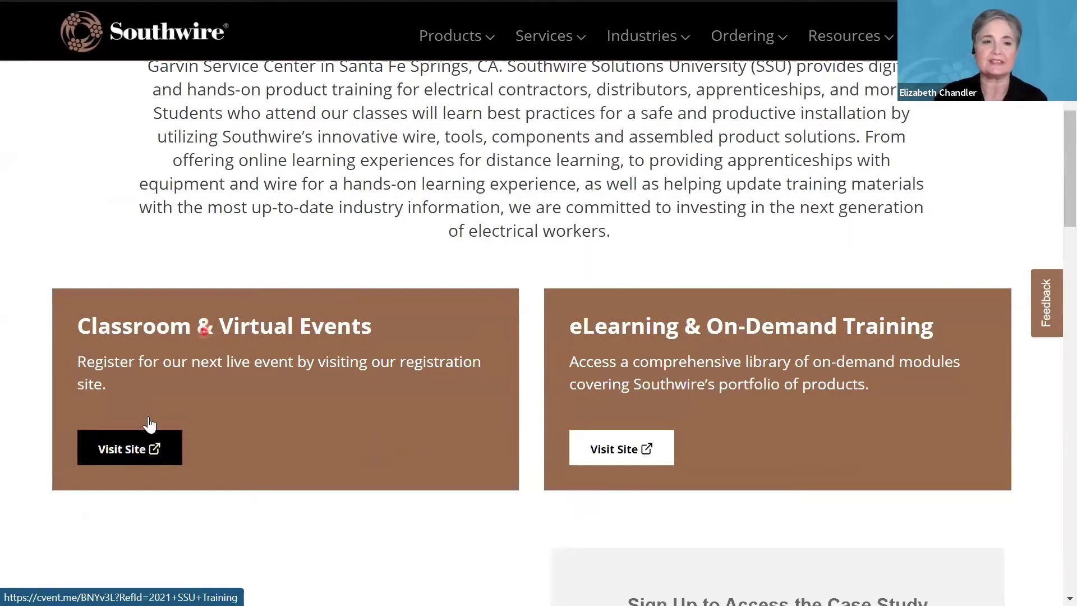
left_click(145, 449)
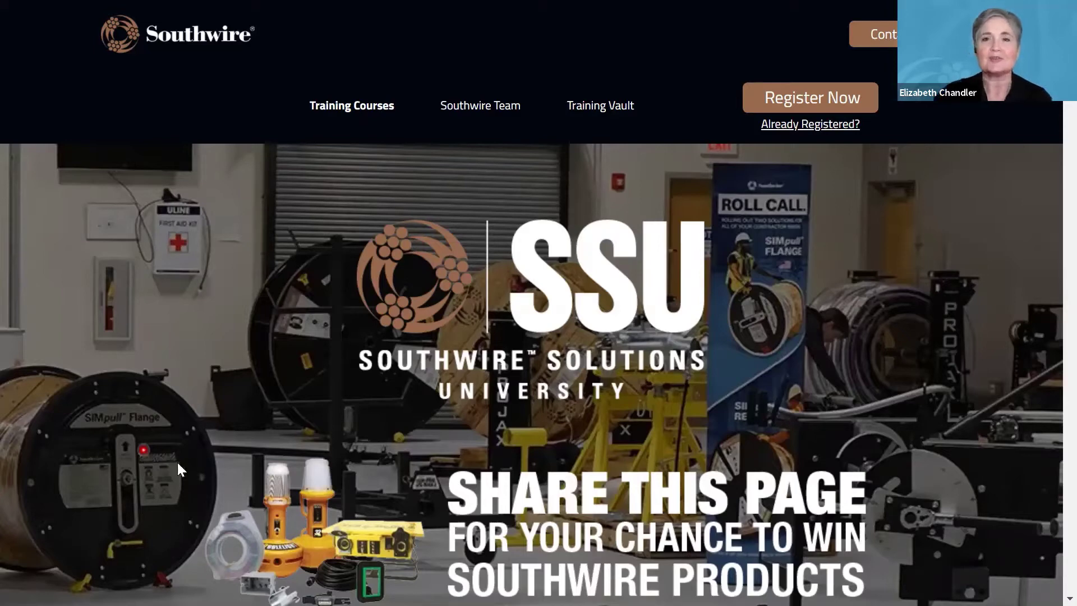
Log in as an existing registrant with the registrant's e-mail address and pasted confirmation number.
left_click(797, 129)
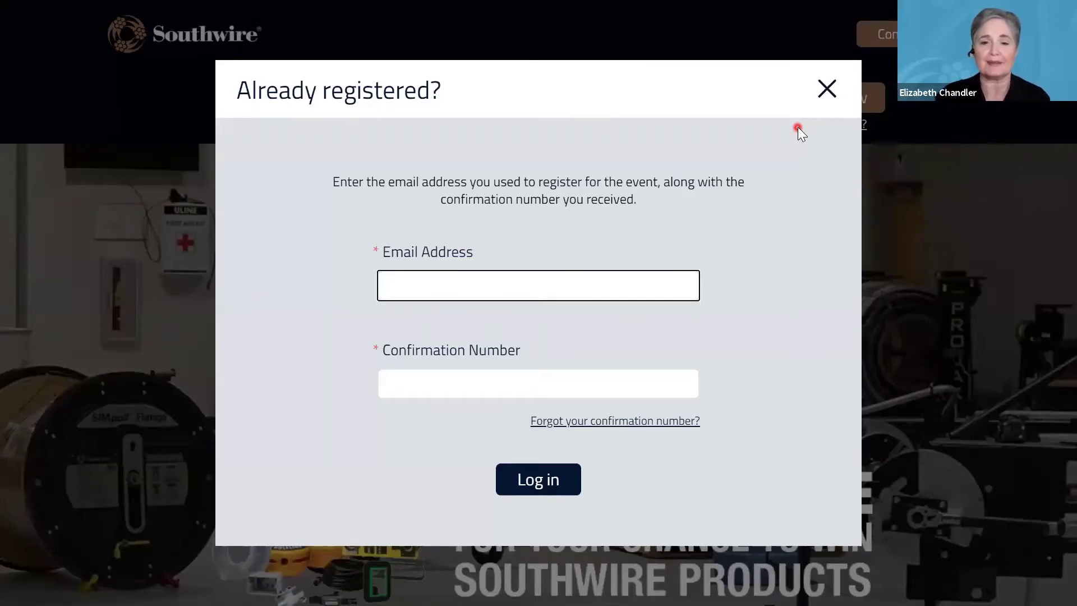
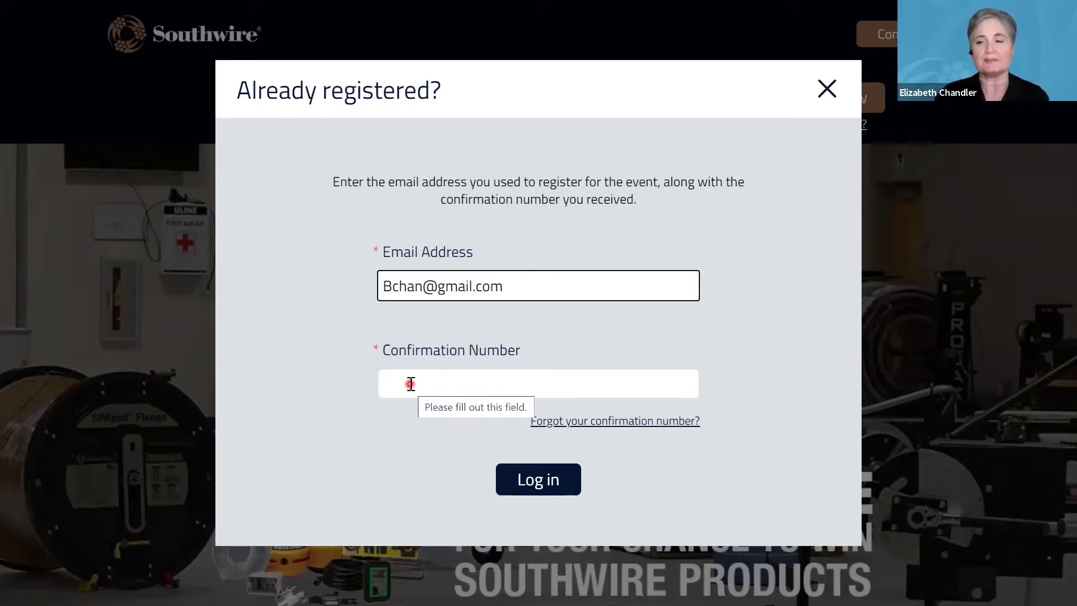
right_click(411, 384)
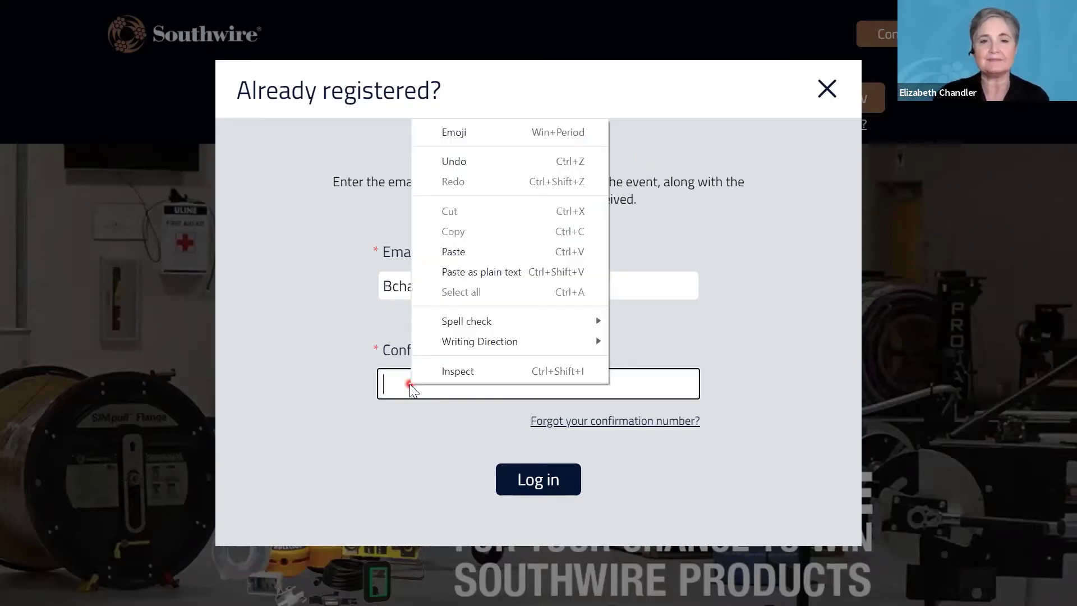
left_click(472, 270)
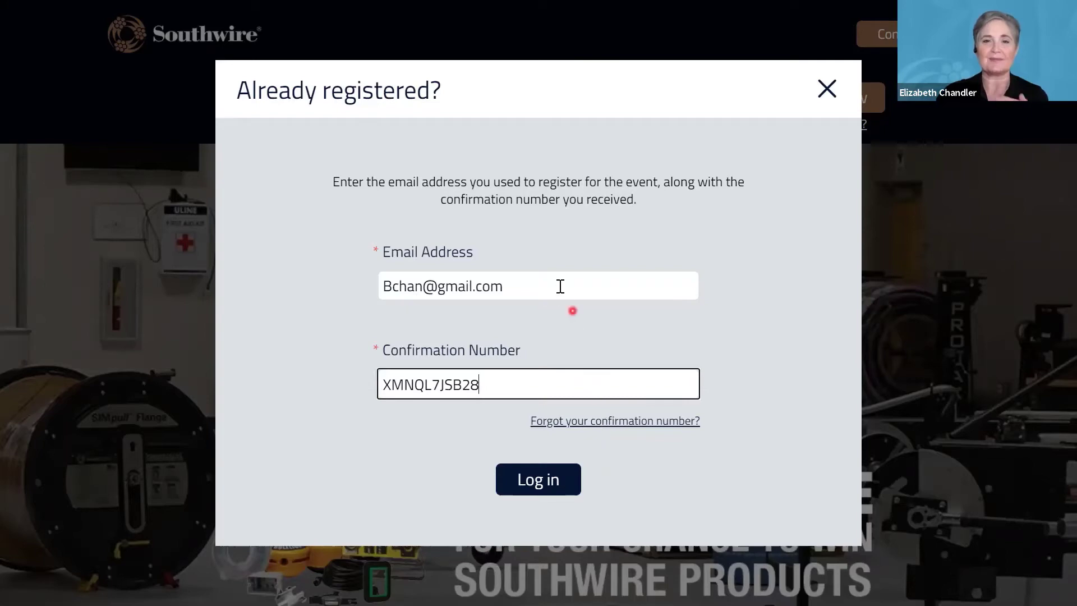
left_click(546, 481)
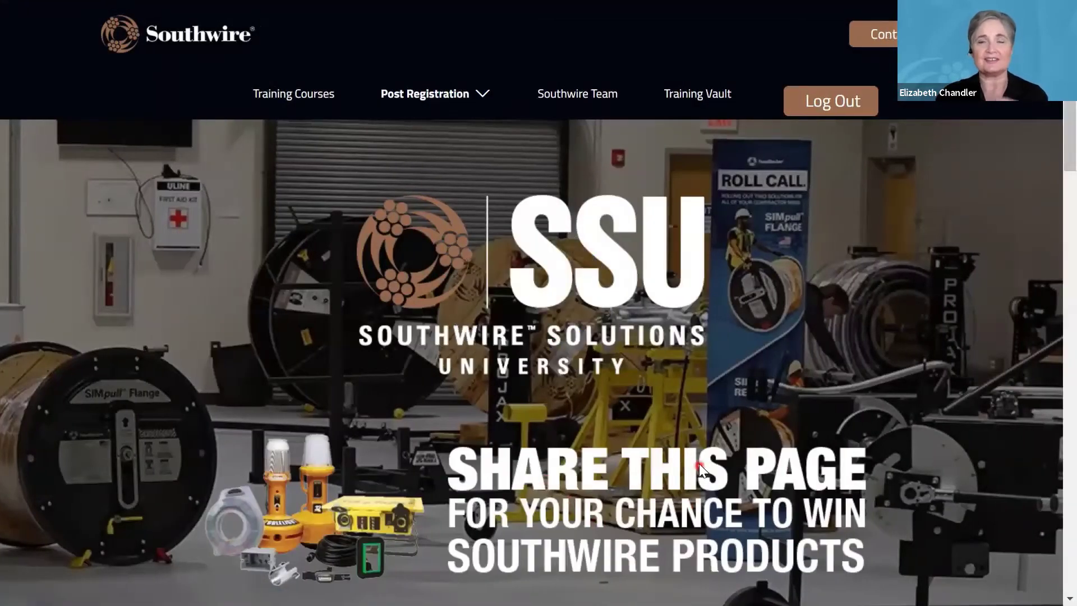
Scroll down to the 'Congratulations, you are now registered!' confirmation and the Modify Registration button.
scroll(694, 463, "down", 7)
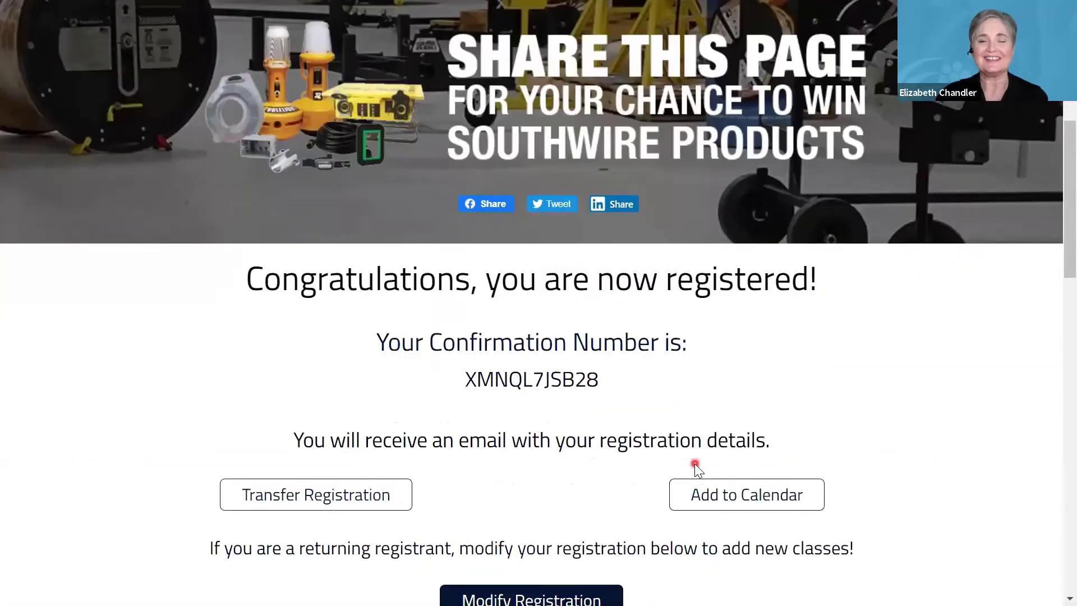
scroll(695, 463, "down", 2)
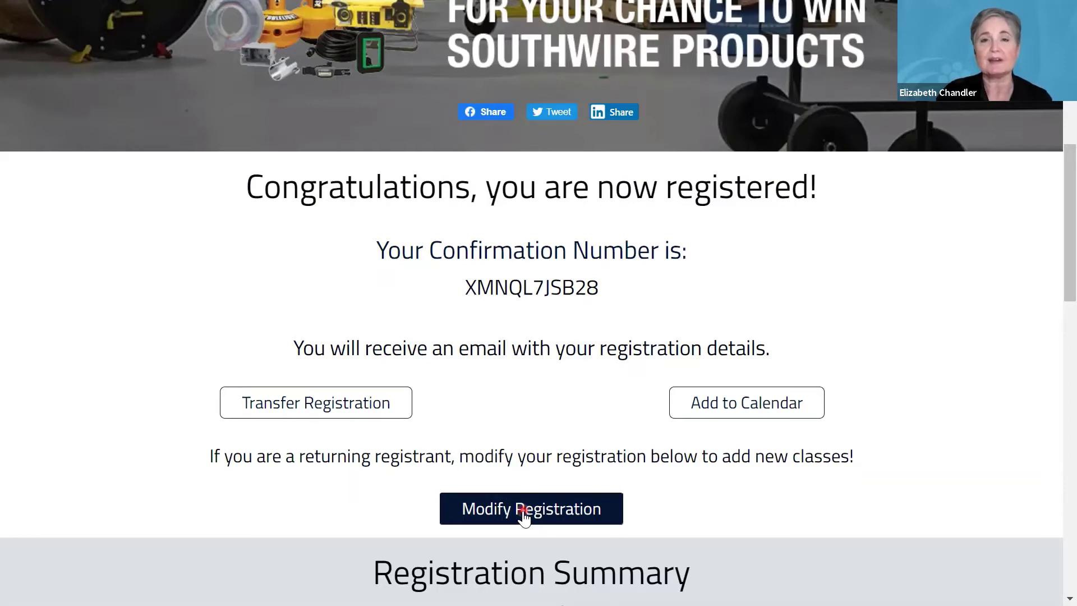
Start modifying the registration and accept the prefilled Personal Work Information page unchanged.
left_click(522, 510)
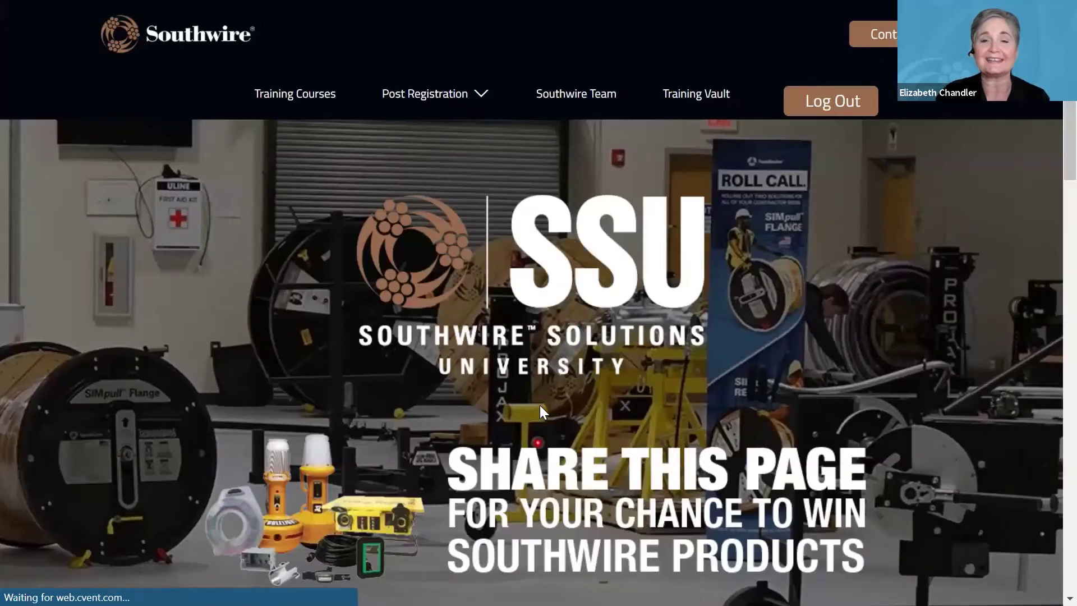
scroll(539, 408, "down", 5)
scroll(539, 410, "down", 1)
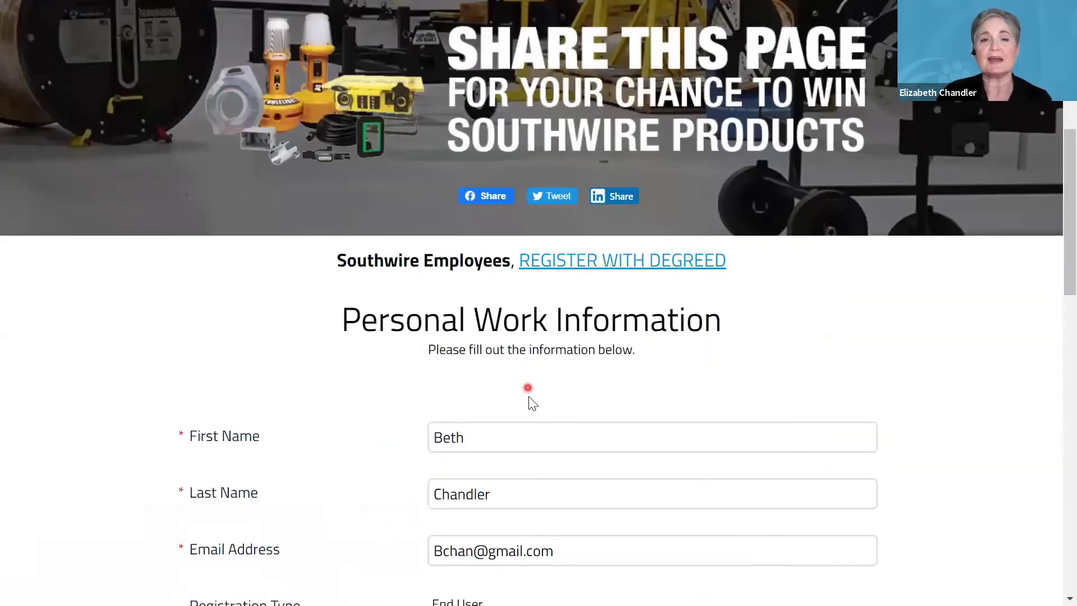
scroll(529, 396, "down", 3)
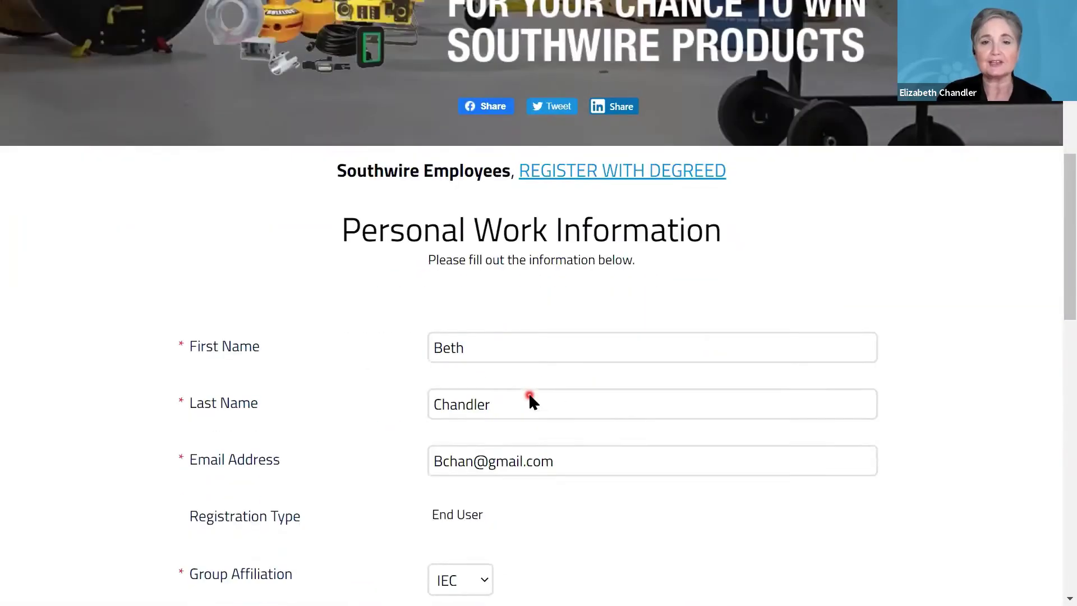
scroll(538, 393, "down", 9)
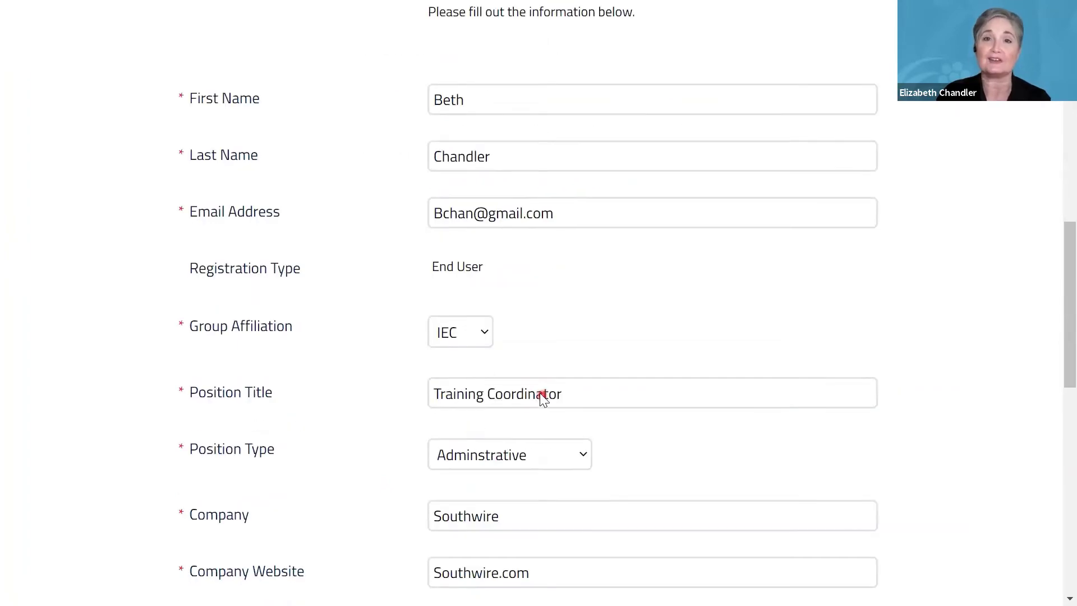
scroll(542, 397, "down", 7)
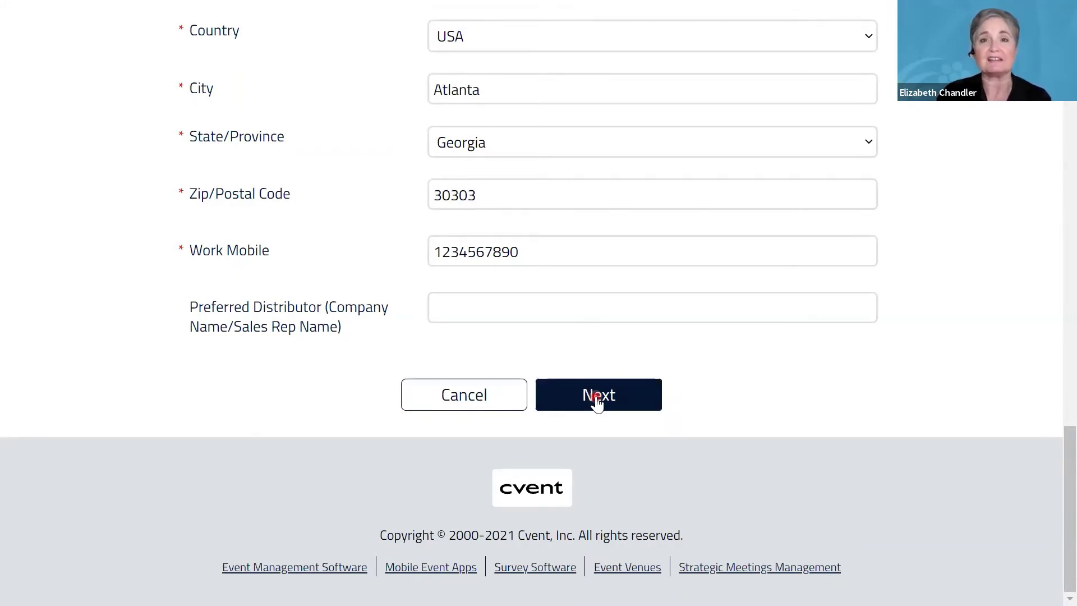
left_click(597, 399)
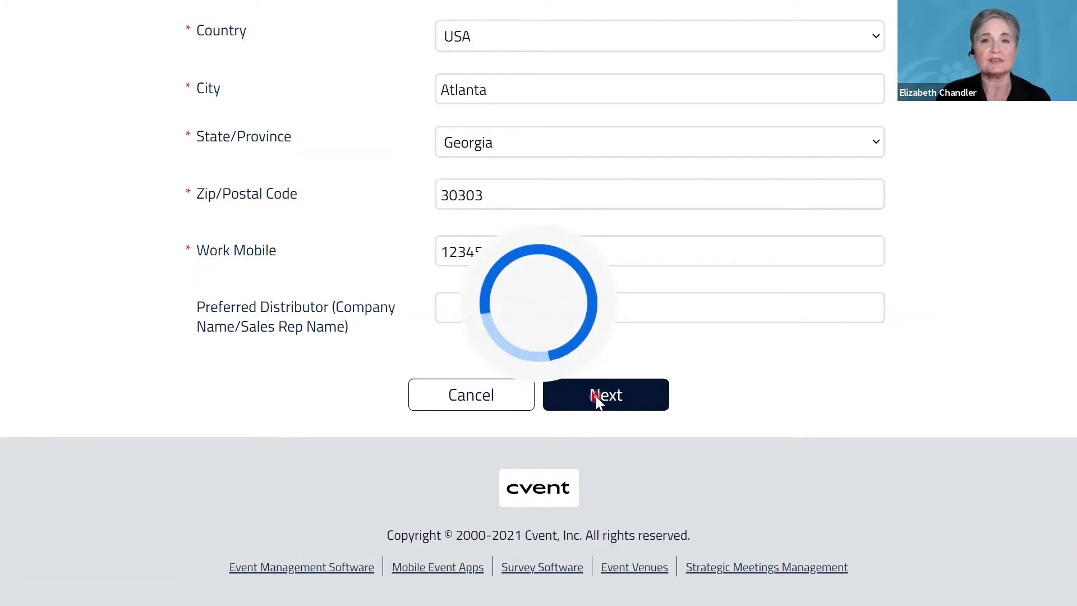
Change the selection of the April 22 code changes session.
scroll(622, 400, "down", 7)
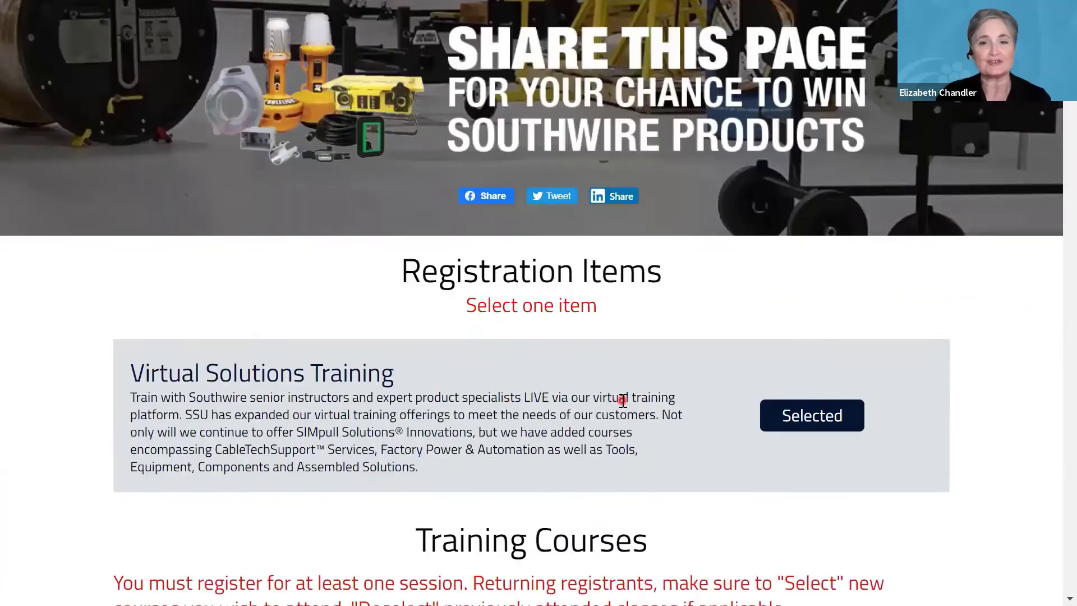
scroll(622, 400, "down", 7)
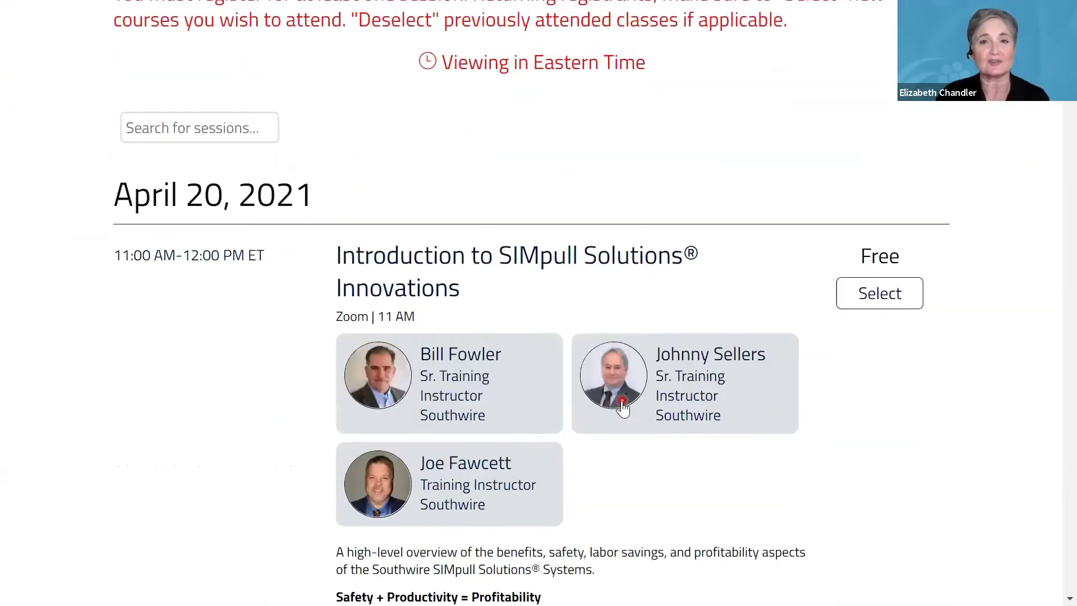
scroll(621, 402, "down", 20)
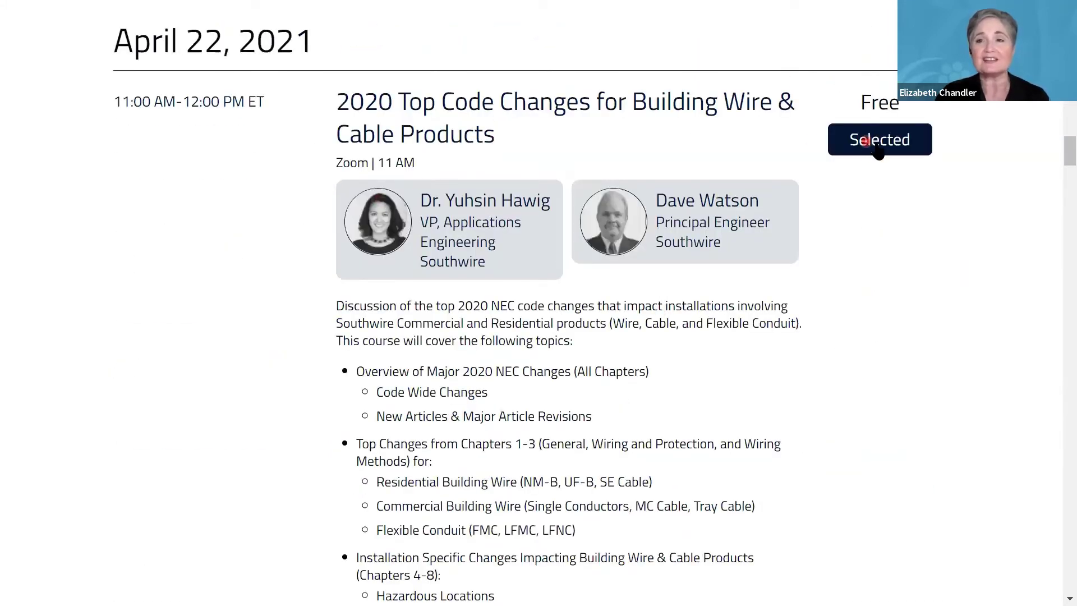
left_click(872, 143)
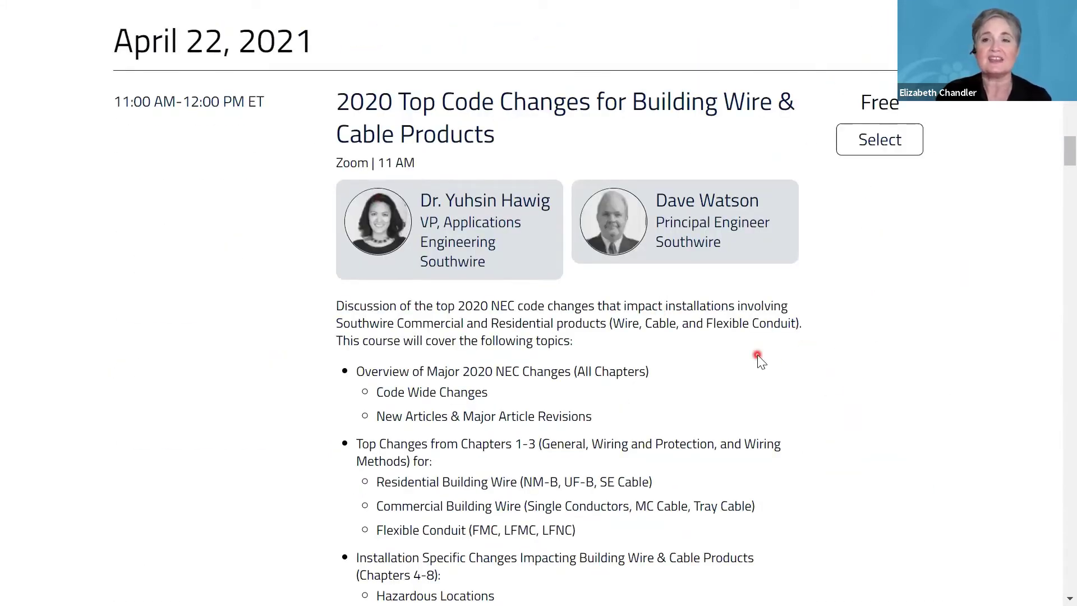
Add the June 9 Configurator Plus 2.0 and June 10 Branch Circuits sessions, then continue.
scroll(758, 359, "down", 18)
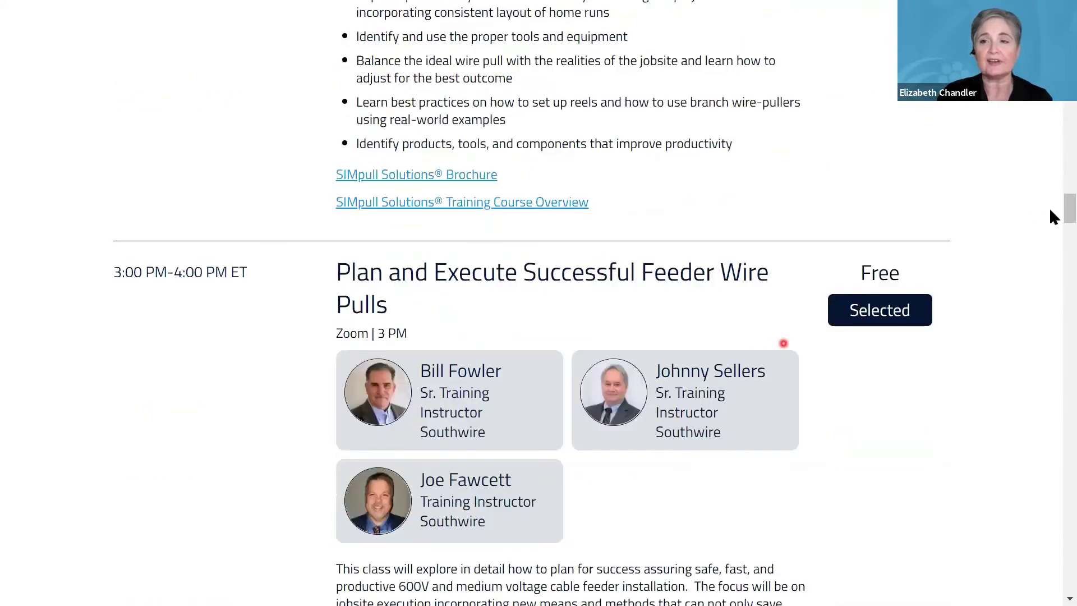
scroll(1051, 224, "down", 20)
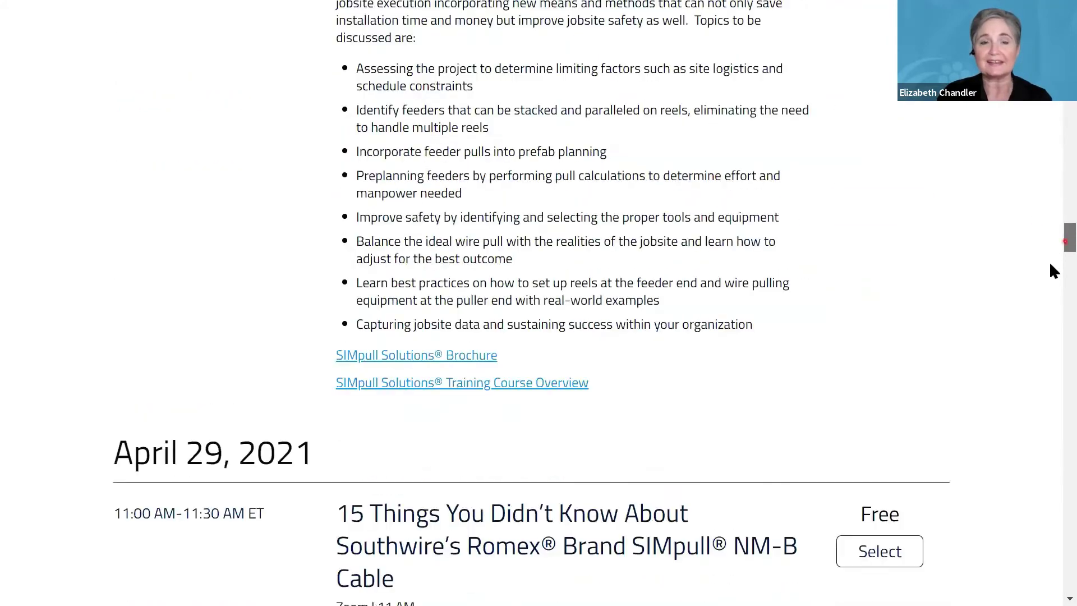
scroll(1051, 295, "down", 20)
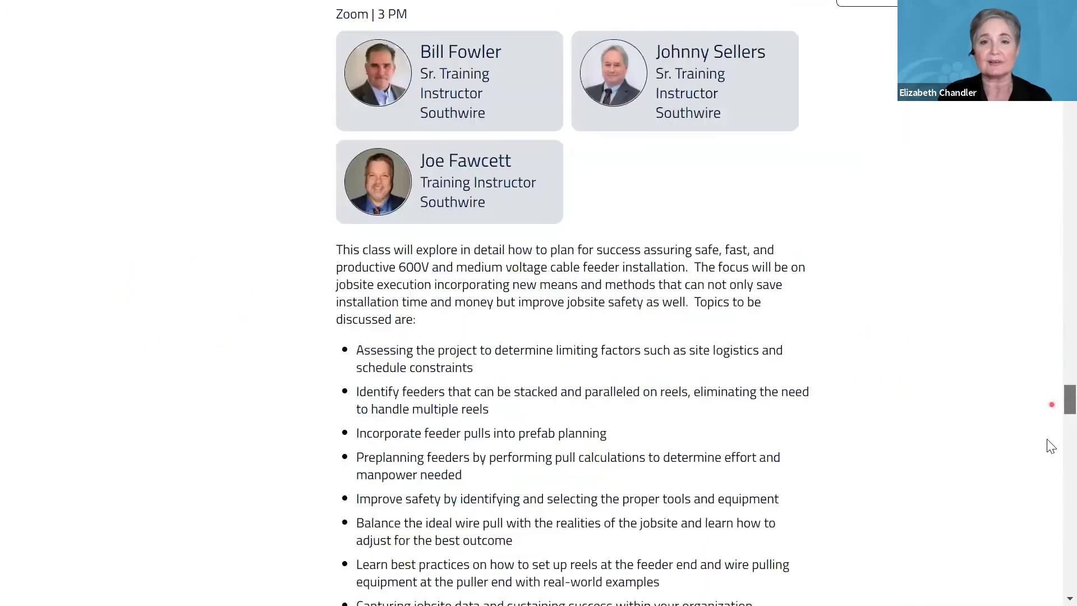
scroll(675, 420, "down", 15)
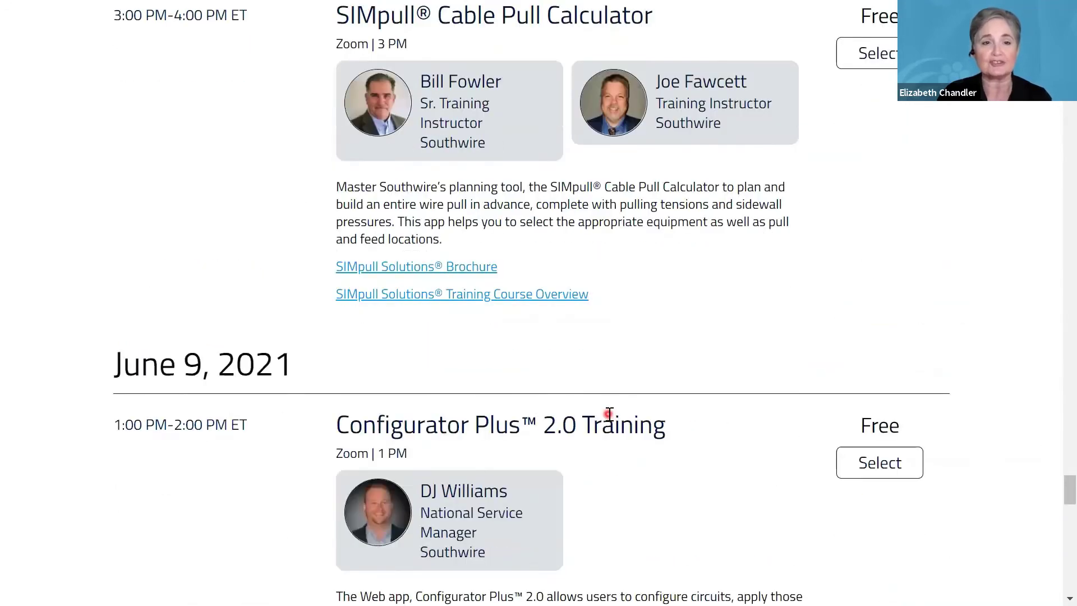
scroll(608, 414, "down", 3)
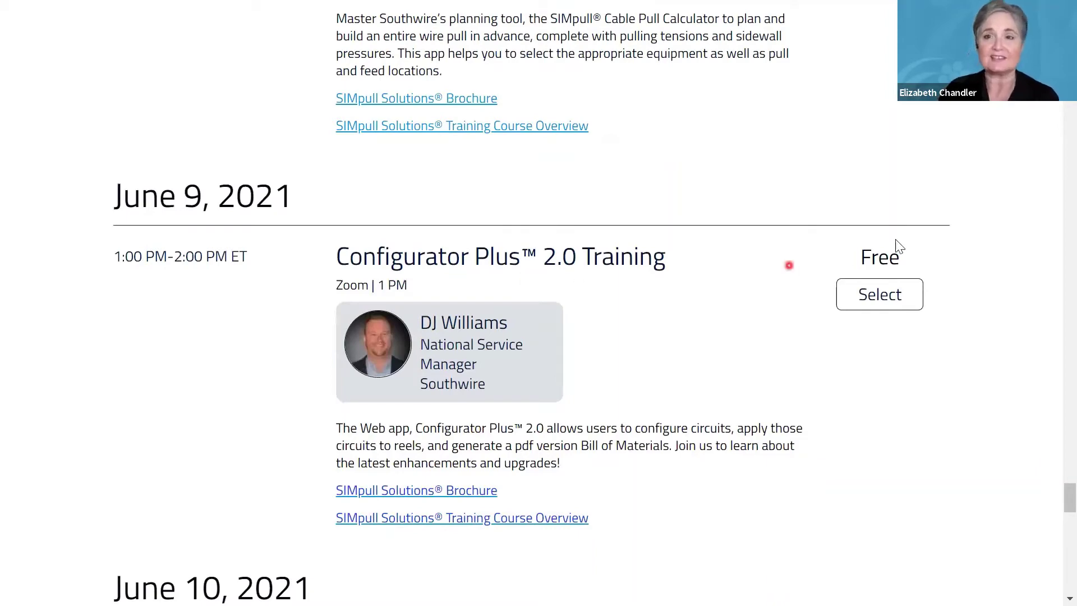
left_click(884, 300)
scroll(891, 415, "down", 8)
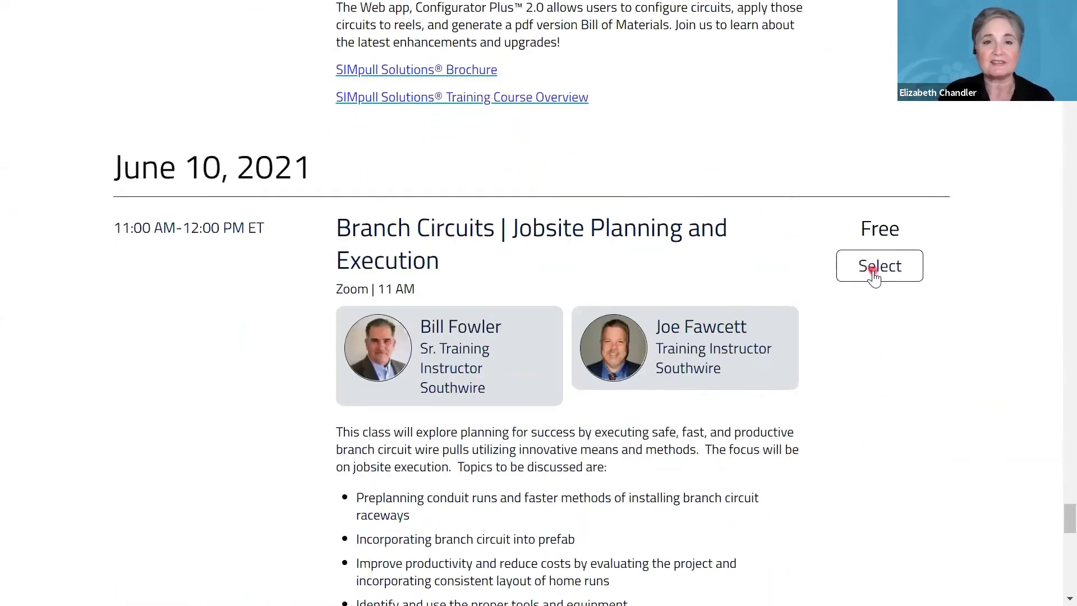
left_click(869, 272)
scroll(934, 543, "down", 8)
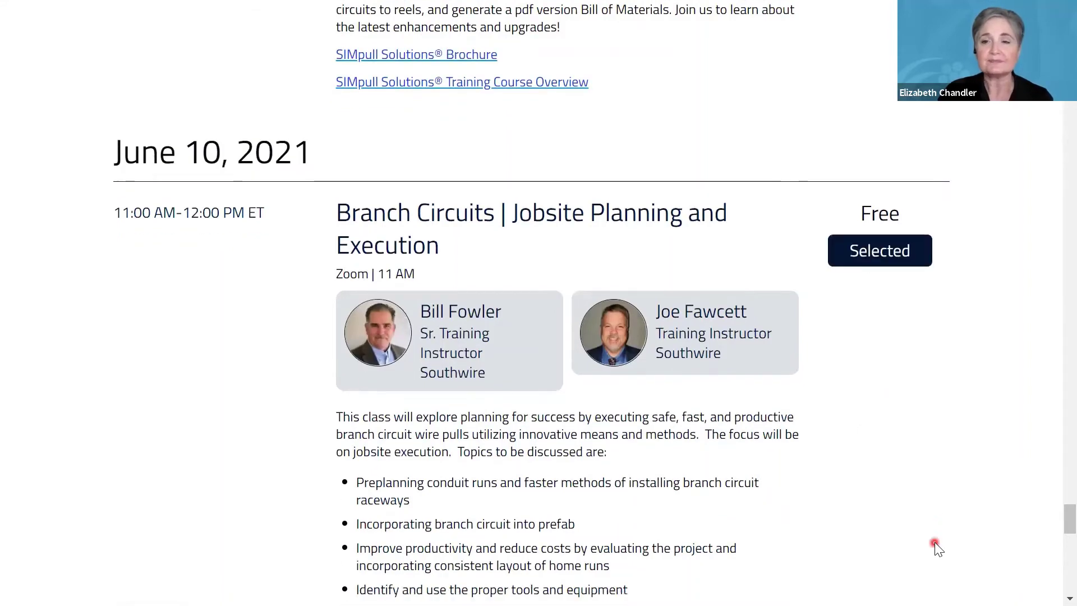
scroll(935, 542, "down", 14)
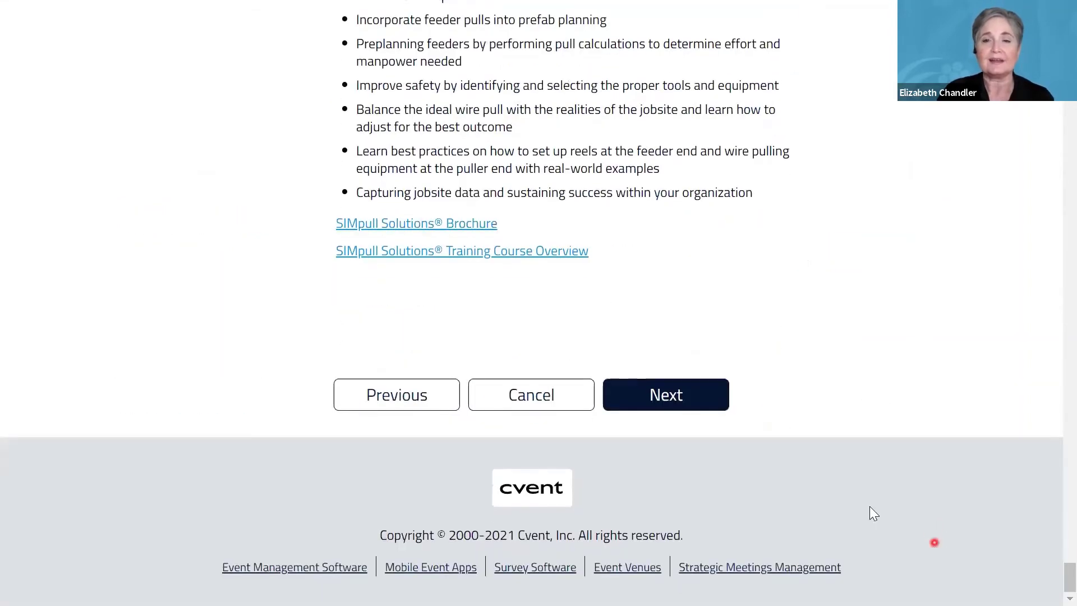
left_click(681, 406)
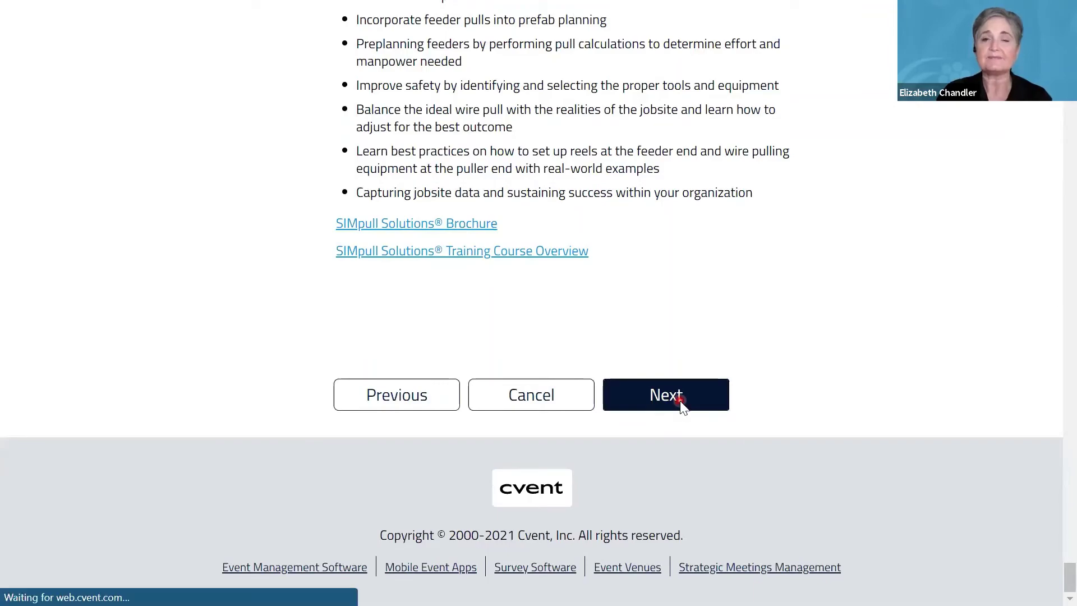
Answer the virtual-training travel question with 'I will not need travel arrangements' and continue to the summary.
scroll(533, 418, "down", 2)
scroll(535, 421, "down", 3)
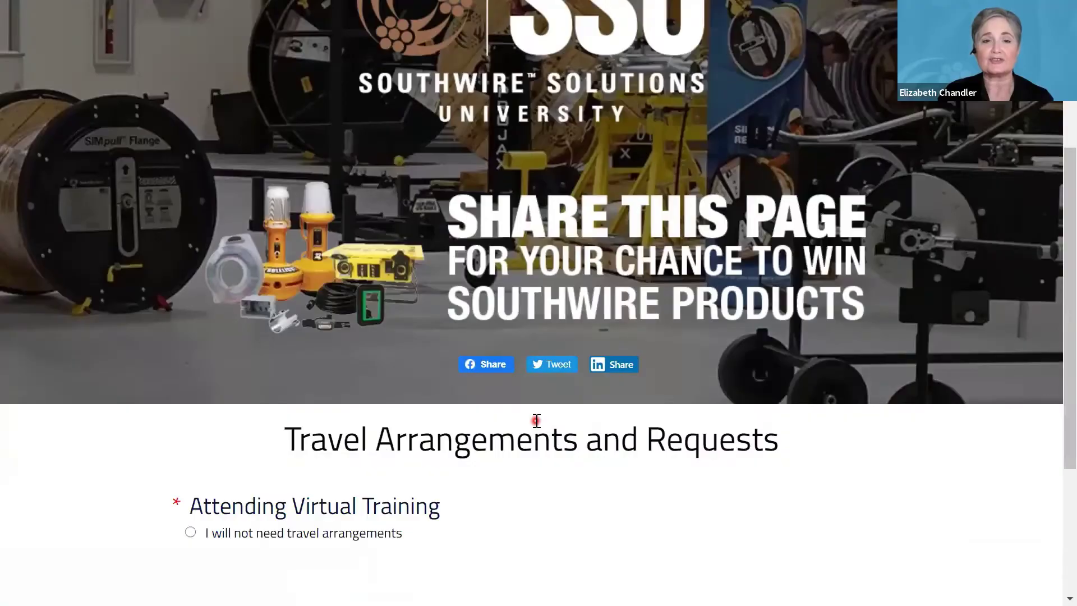
scroll(537, 421, "down", 3)
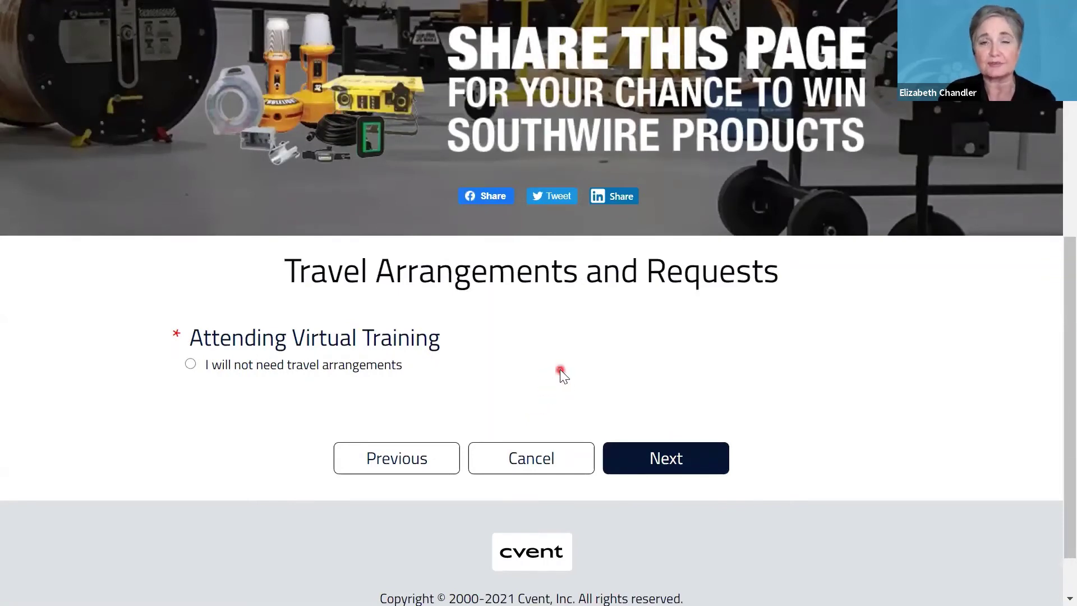
left_click(194, 364)
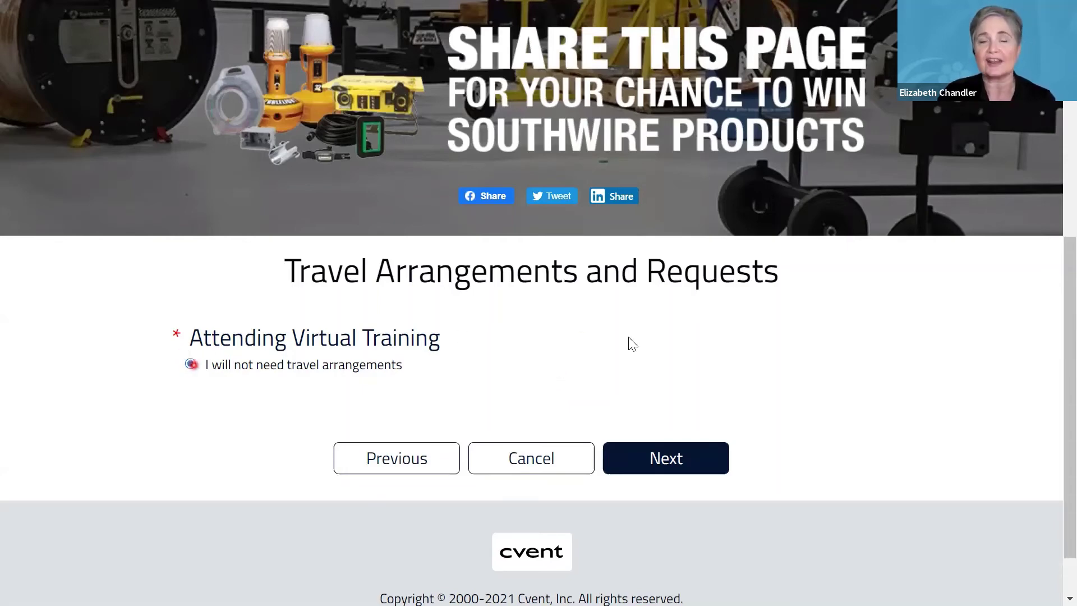
left_click(670, 459)
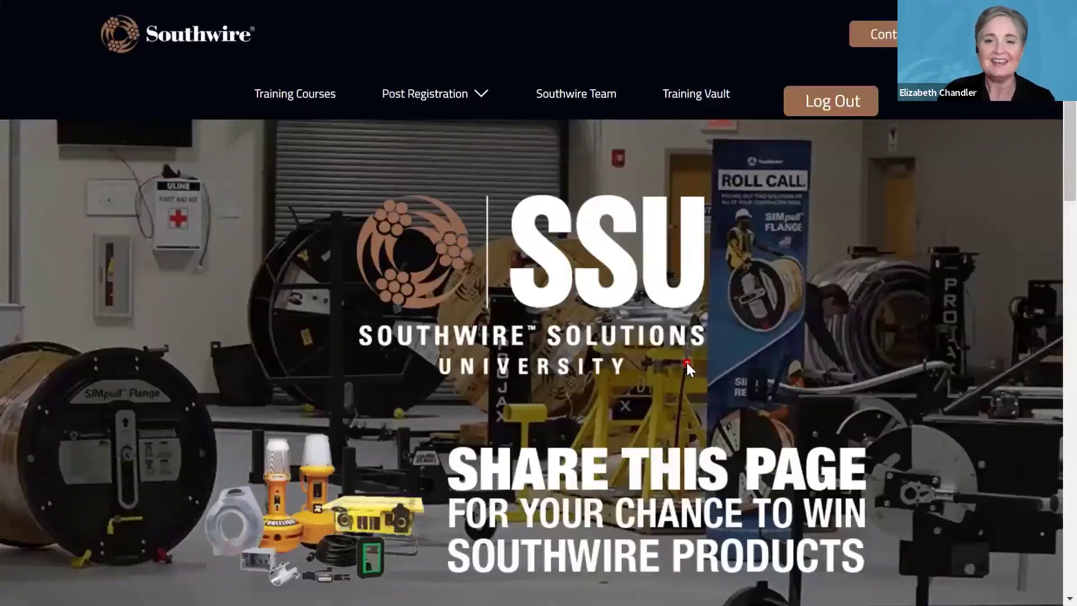
scroll(688, 368, "down", 6)
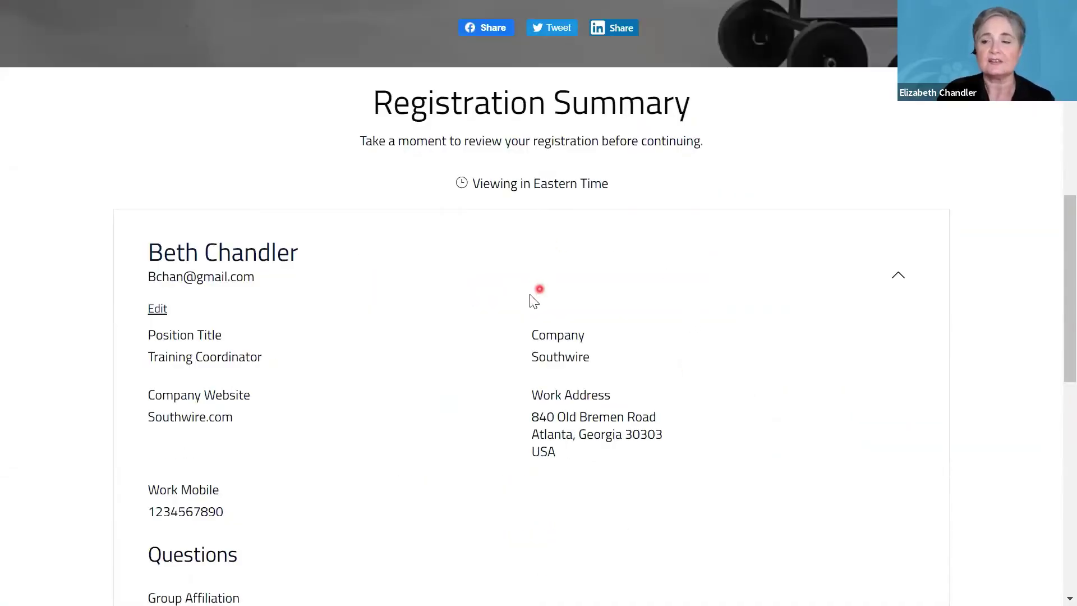
Review the agenda with Feeder Wire Pulls, Configurator Plus 2.0 and Branch Circuits, then submit.
scroll(539, 297, "down", 9)
scroll(451, 294, "down", 3)
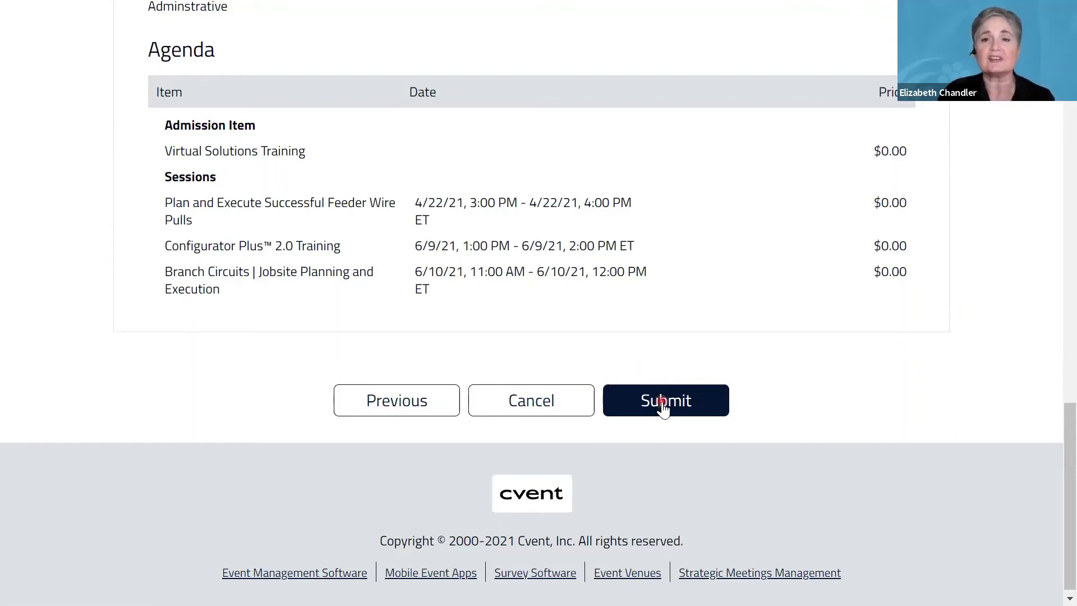
left_click(662, 402)
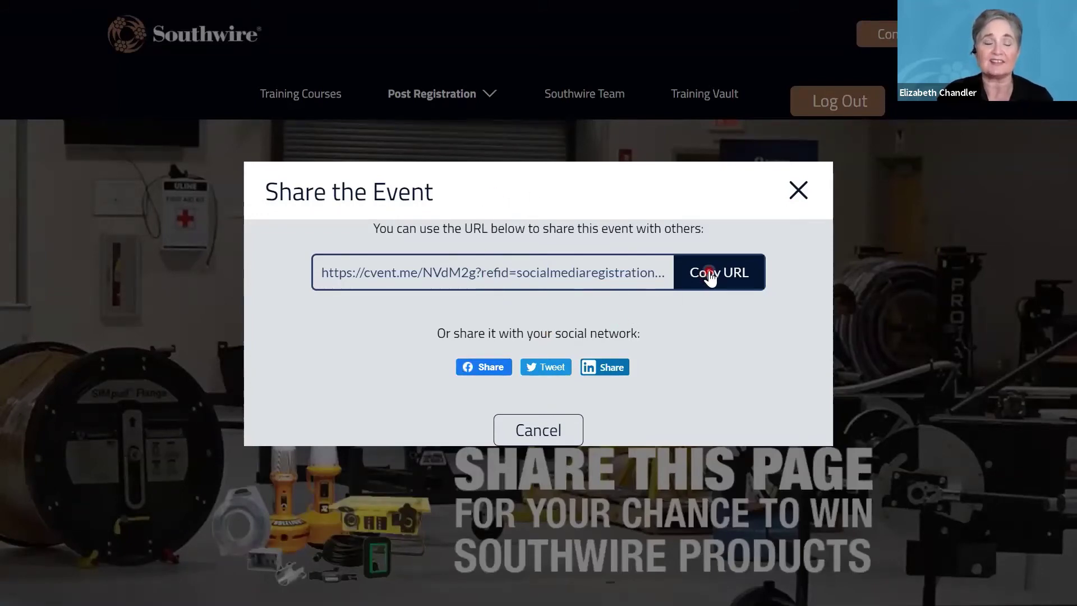
Dismiss the Share the Event pop-up and scroll to the registration confirmation.
left_click(798, 191)
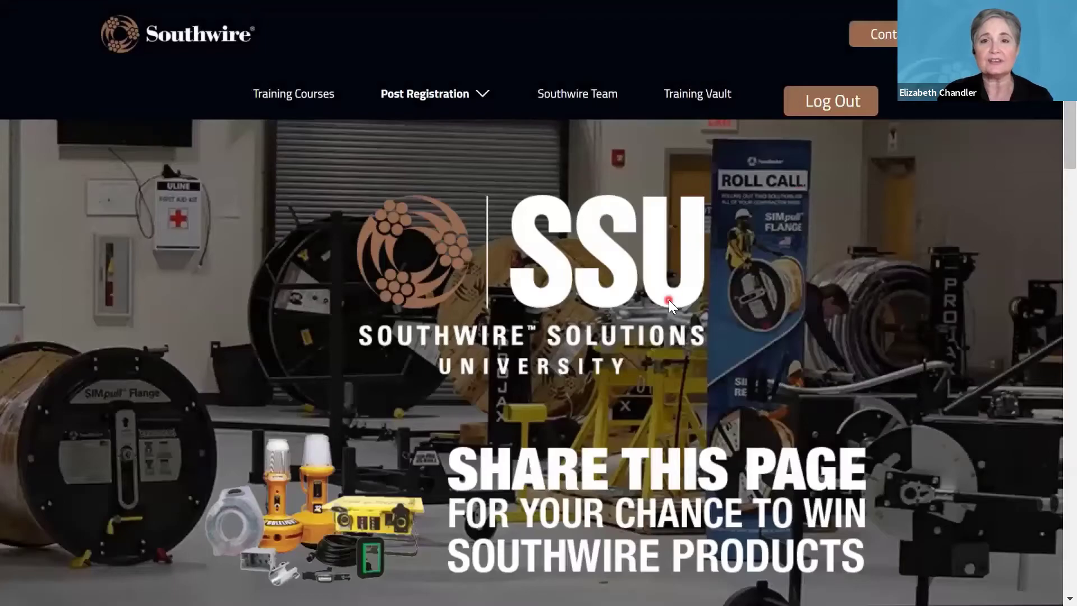
scroll(671, 303, "down", 2)
scroll(670, 301, "down", 8)
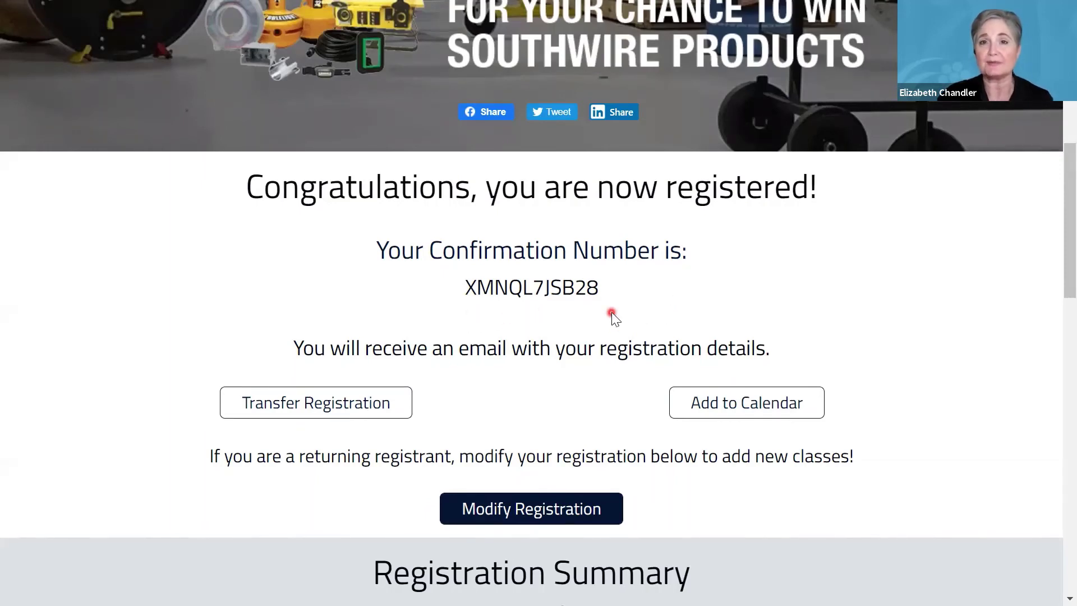
Download the Configurator Plus 2.0 Training calendar invite via Add to Calendar, then close the options.
left_click(743, 409)
scroll(645, 388, "down", 1)
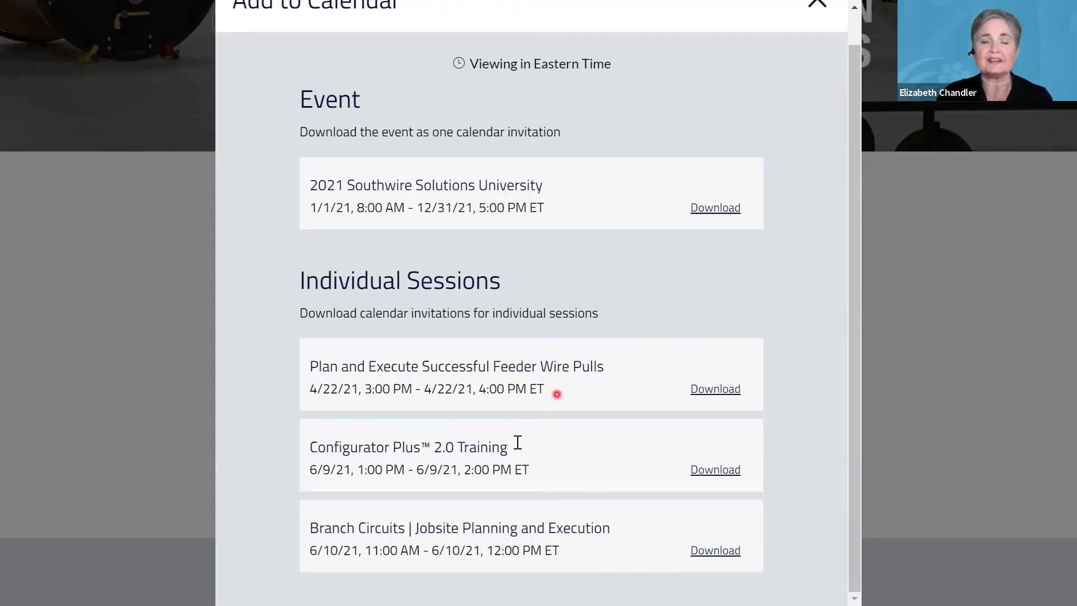
left_click(716, 470)
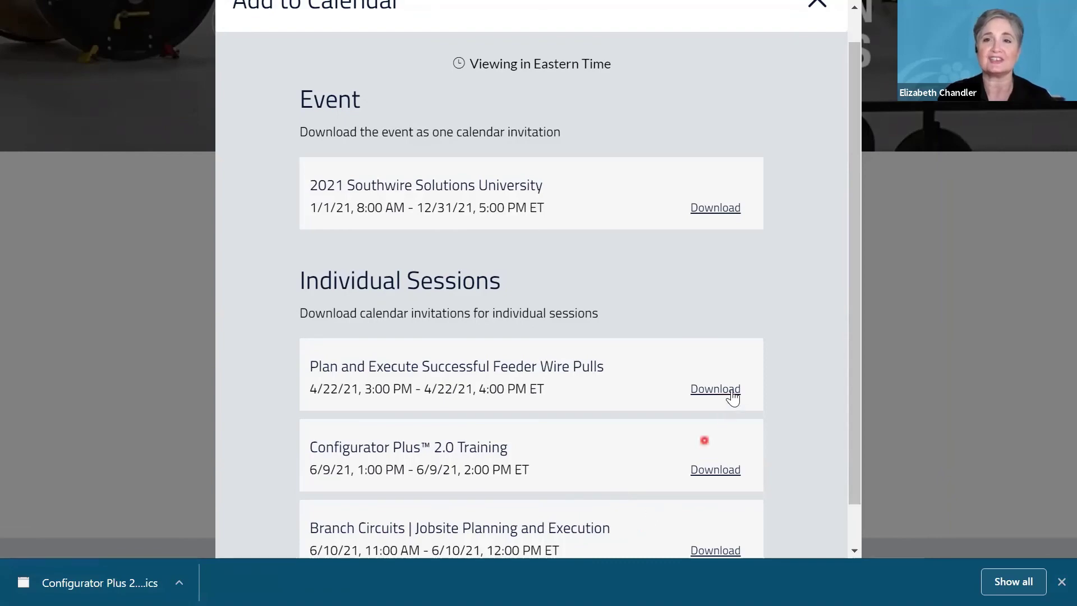
scroll(733, 397, "up", 1)
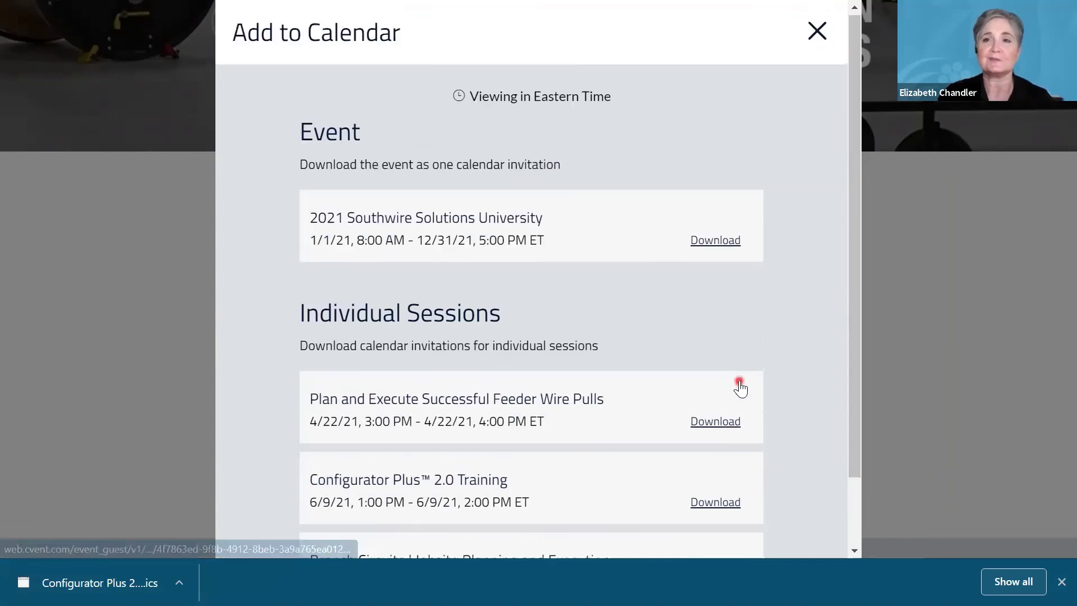
left_click(818, 33)
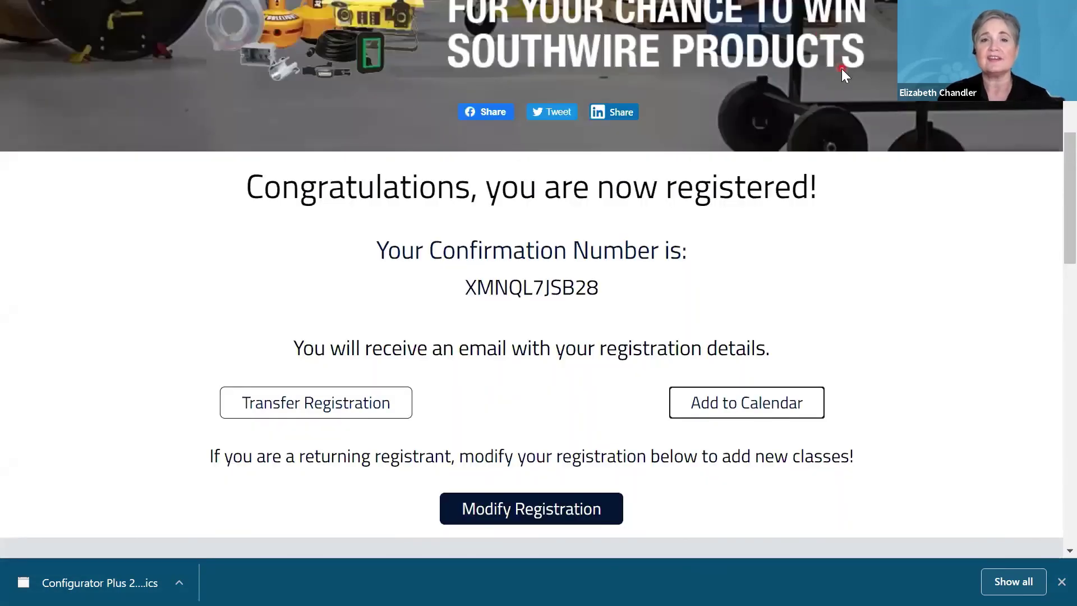